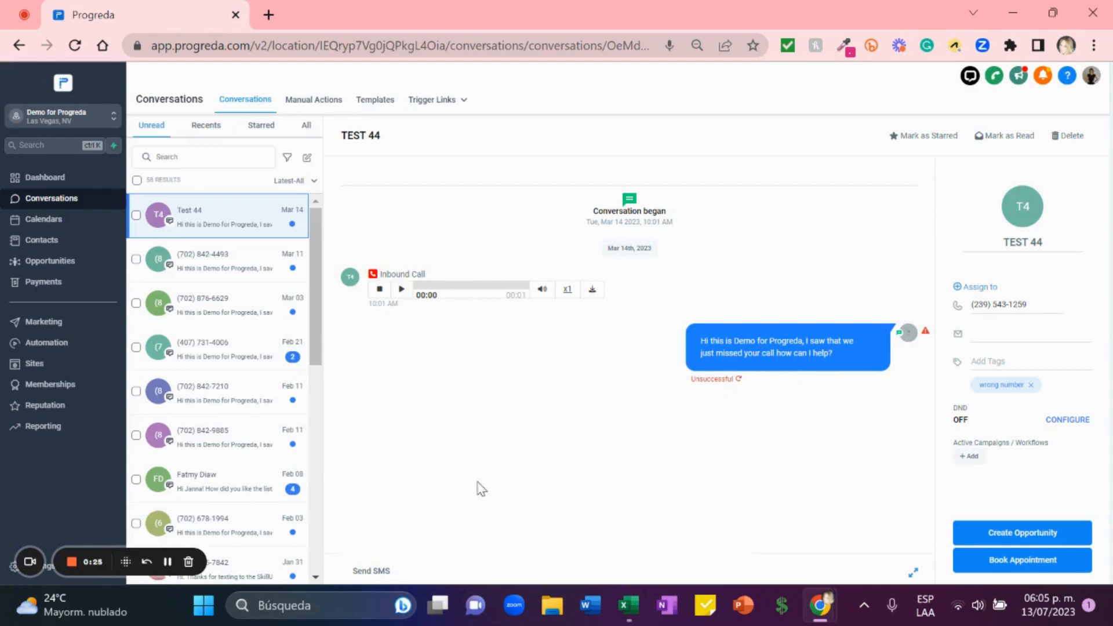
# - Send the SMS "Hi! Are you still interested?" in the Test 44 conversation
pyautogui.click(388, 571)
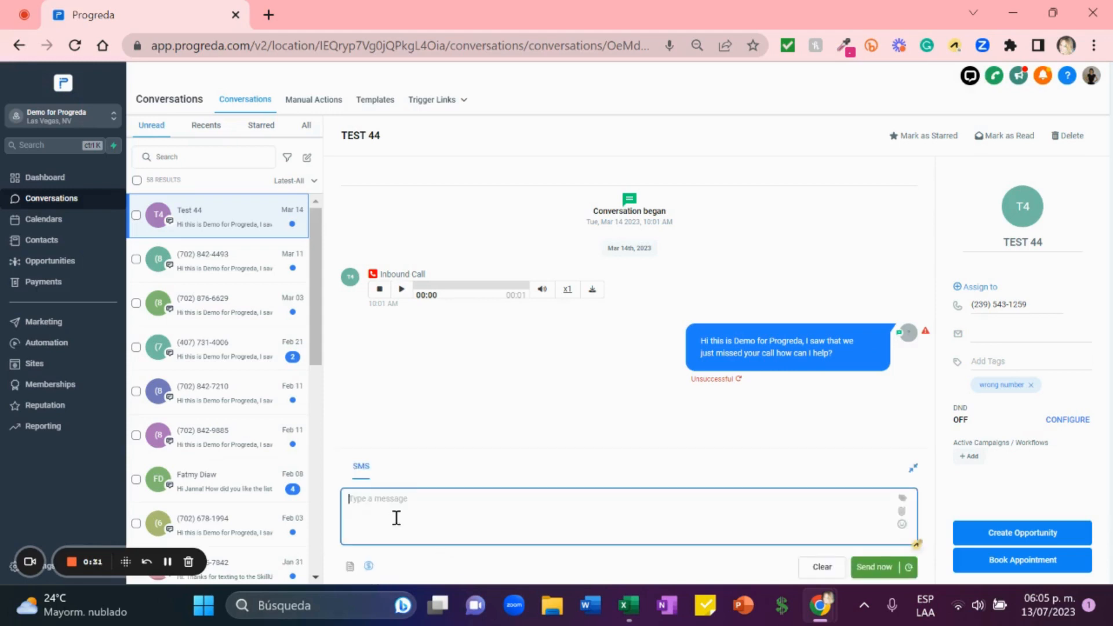
pyautogui.write('Hi! Are you still interested?')
pyautogui.click(872, 570)
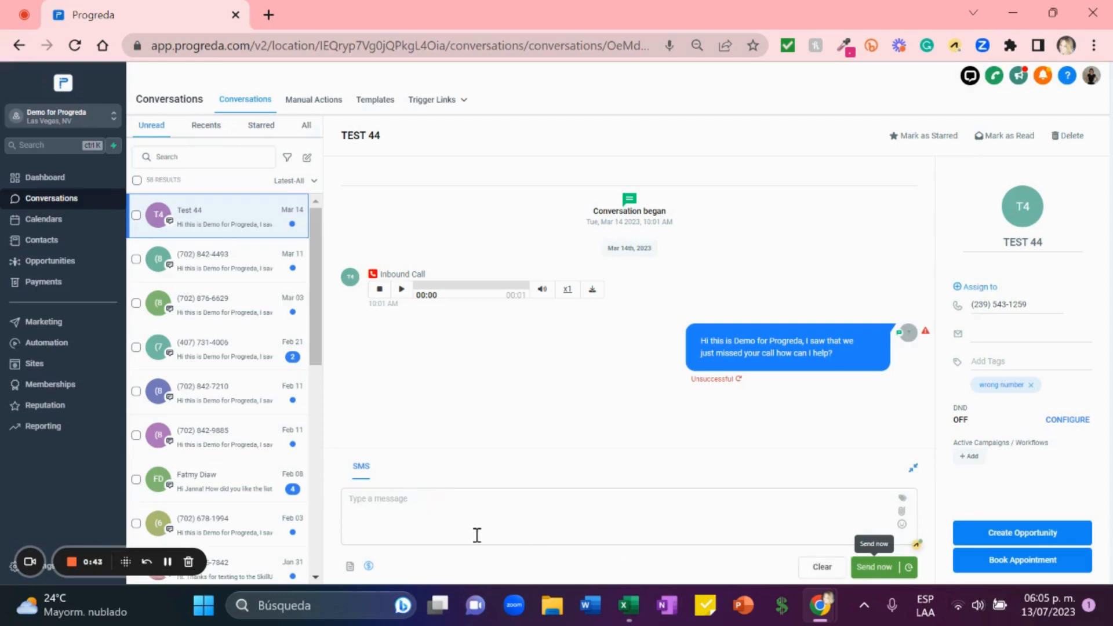
pyautogui.click(440, 512)
pyautogui.write('Hi!')
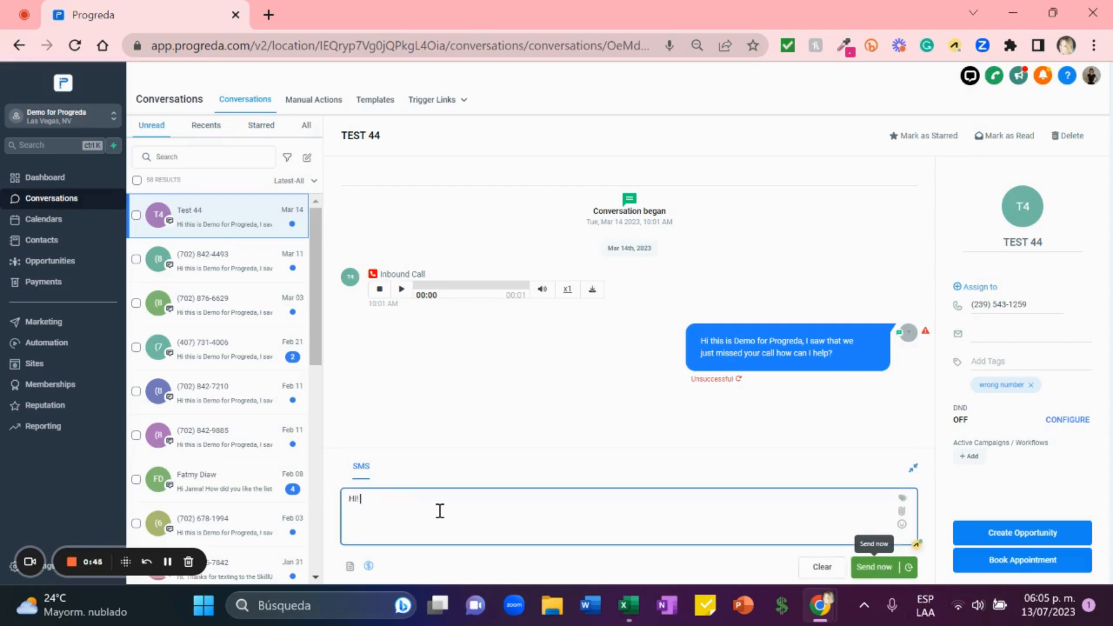
pyautogui.write(' A')
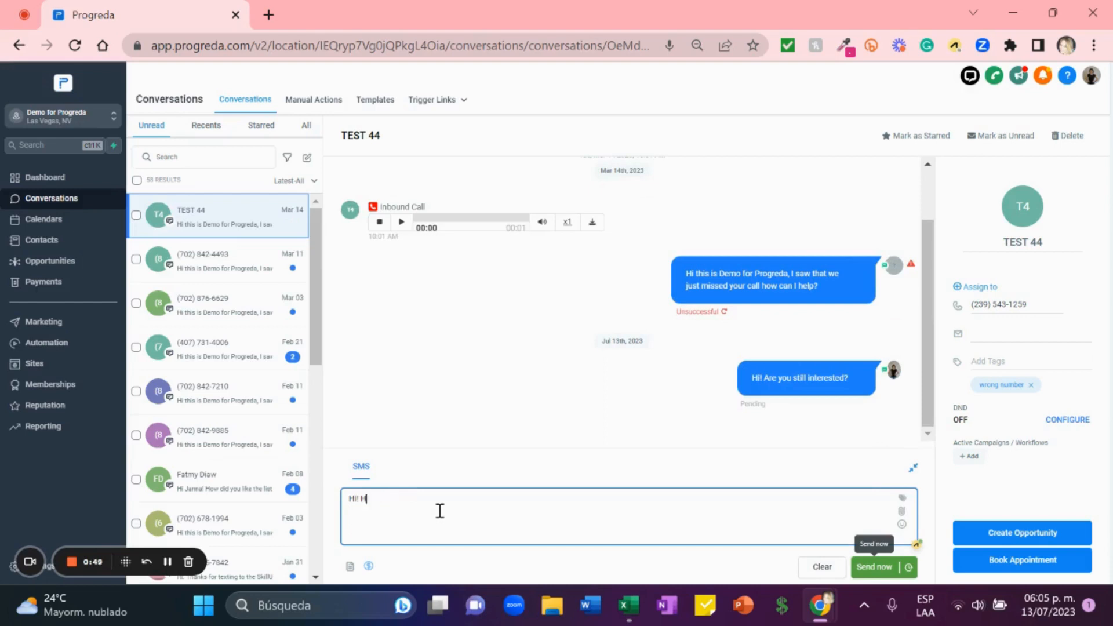
pyautogui.press('BackSpace')
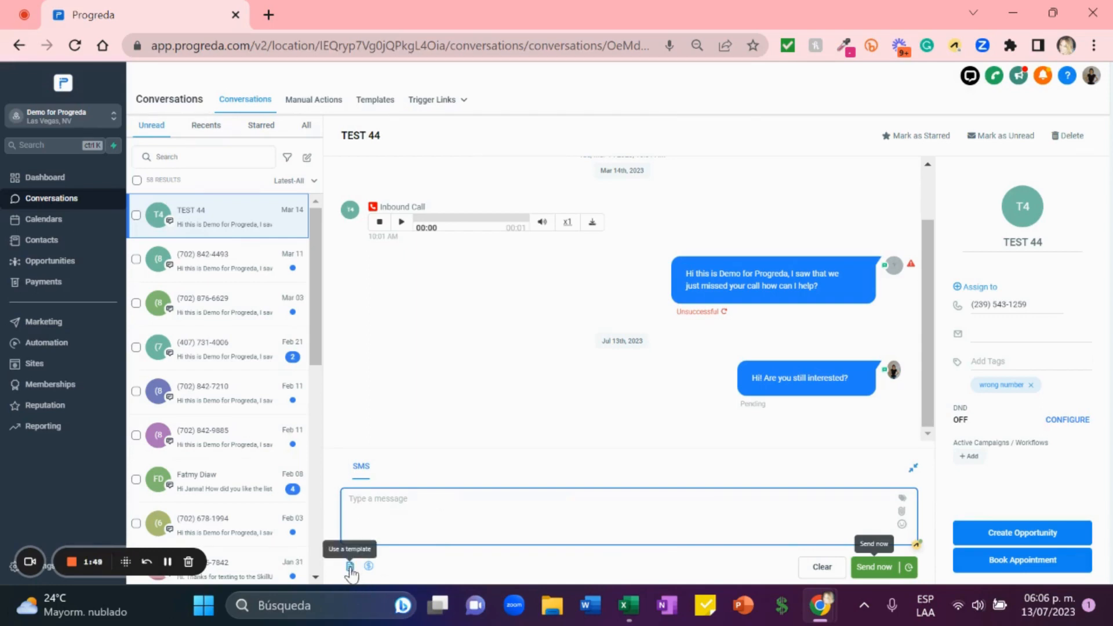
pyautogui.click(350, 567)
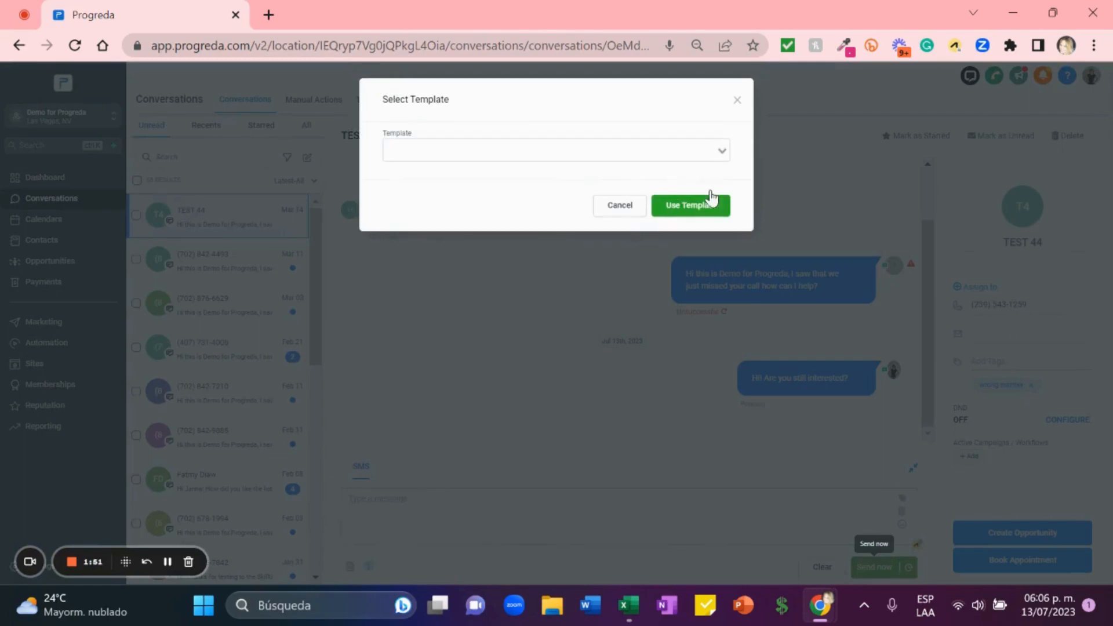
pyautogui.click(737, 100)
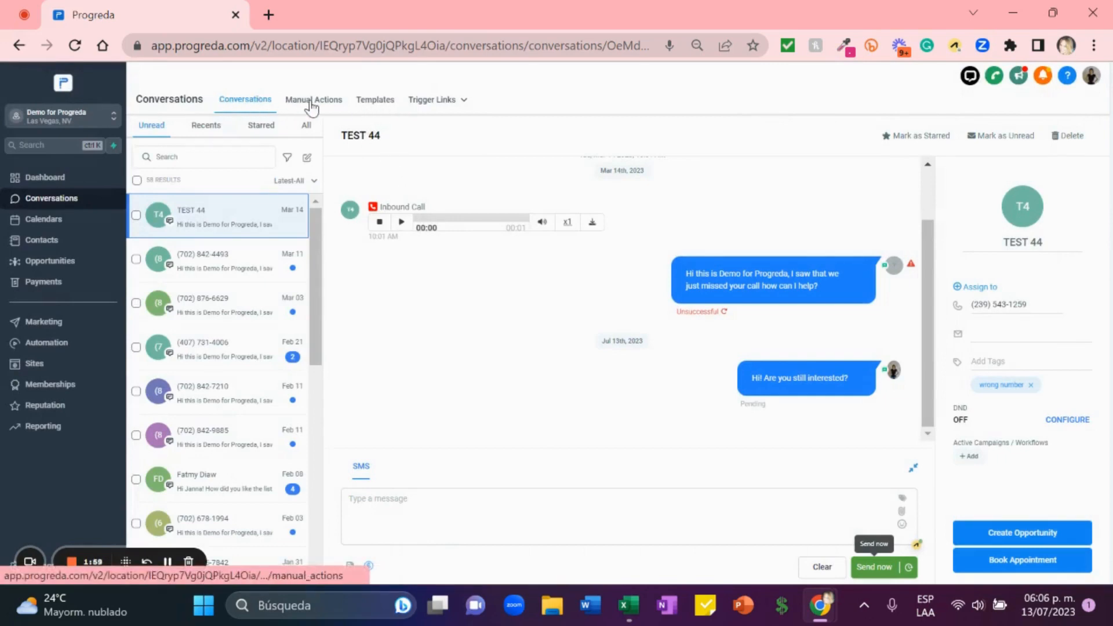
# - Start a new text message template and name it "no answer f/u"
pyautogui.click(377, 102)
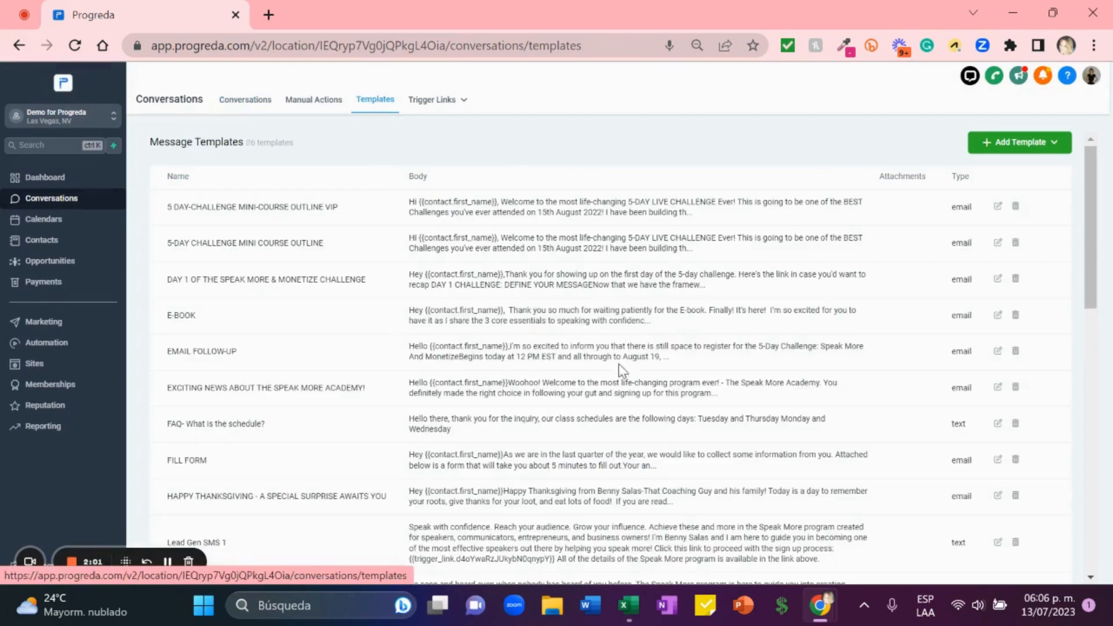
pyautogui.click(1054, 151)
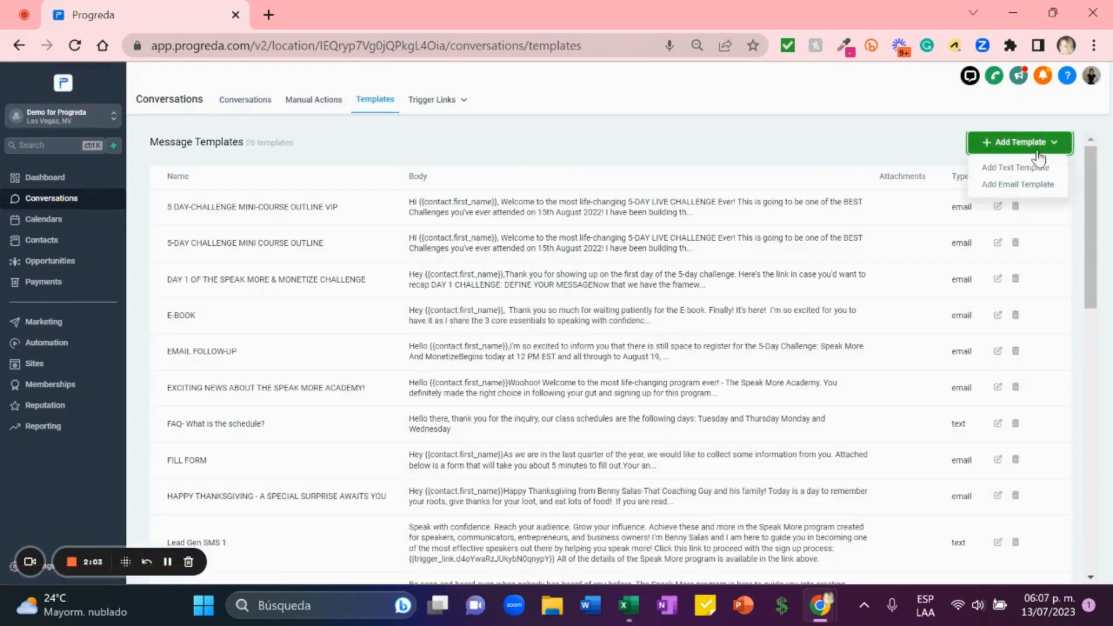
pyautogui.click(1020, 168)
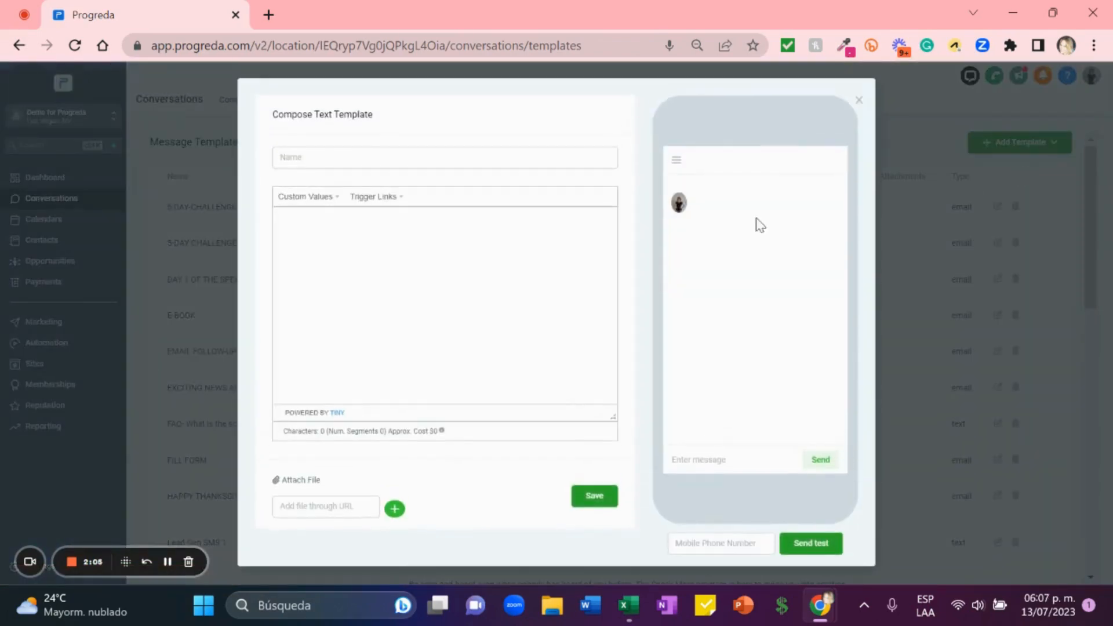
pyautogui.rightClick(436, 235)
pyautogui.click(382, 167)
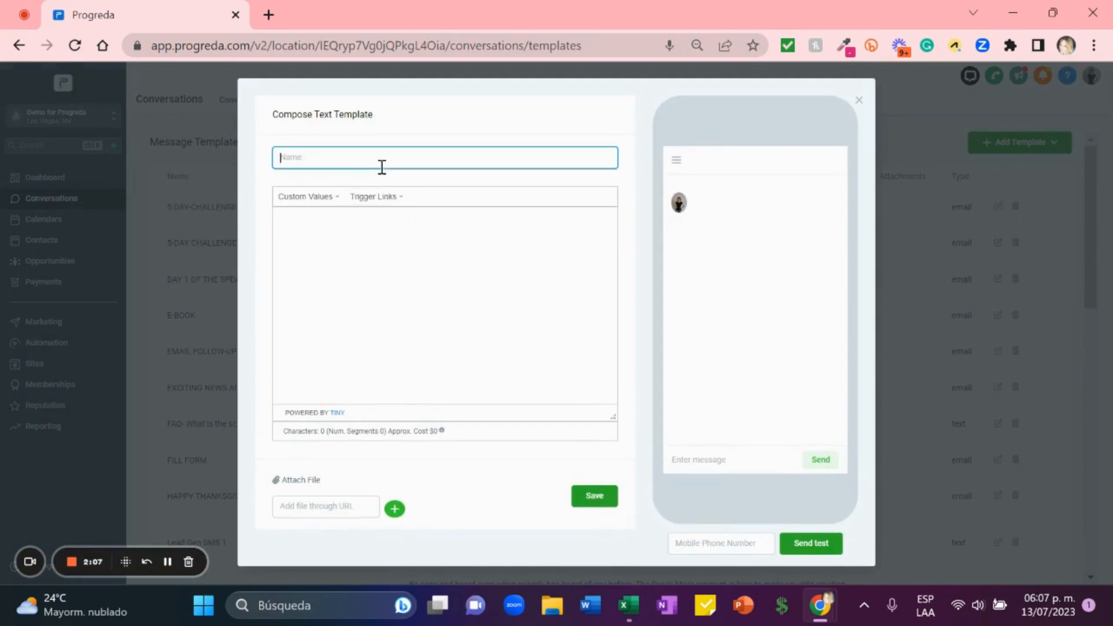
pyautogui.write('no answer f/u')
# - Write the template body "Hi! Are you still interested on our Marketing service?" and save the template
pyautogui.click(365, 242)
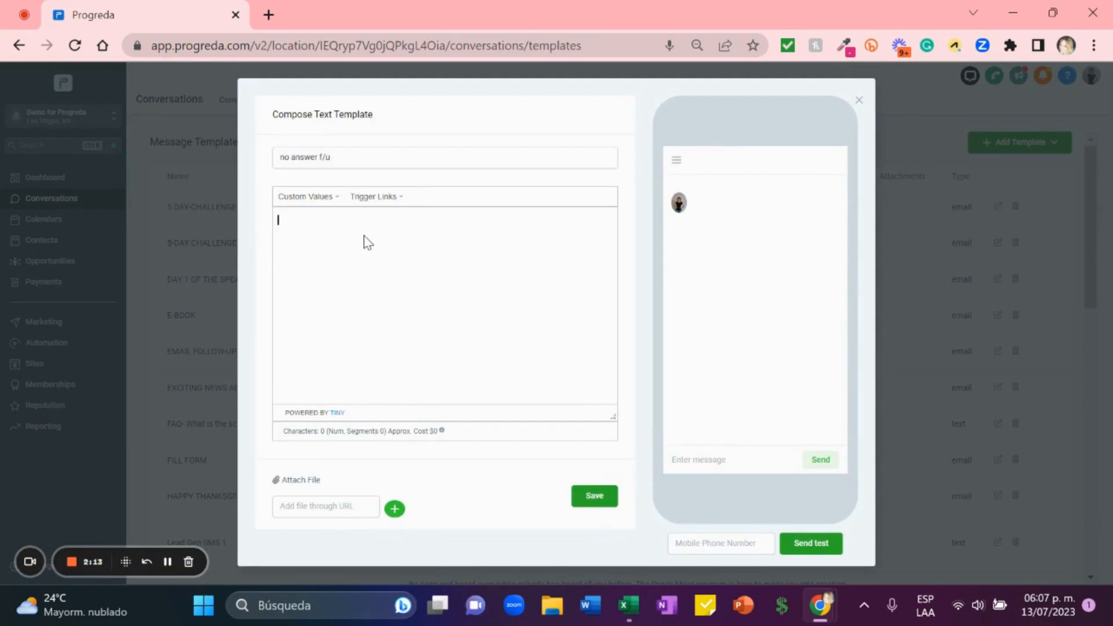
pyautogui.write('Hi! ')
pyautogui.write('Are you s')
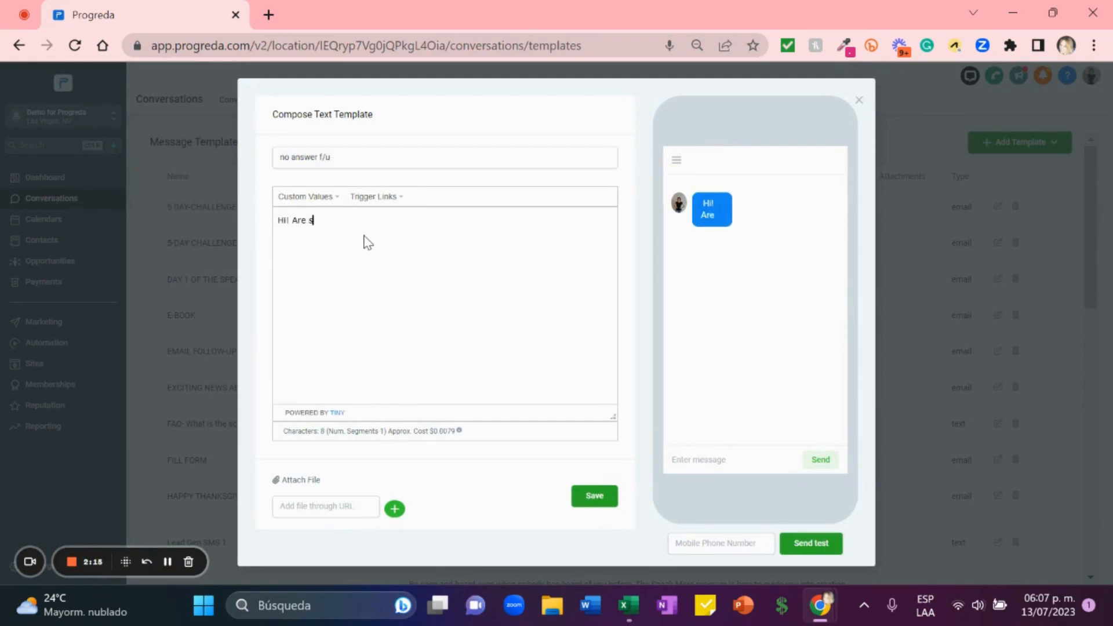
pyautogui.write('till ')
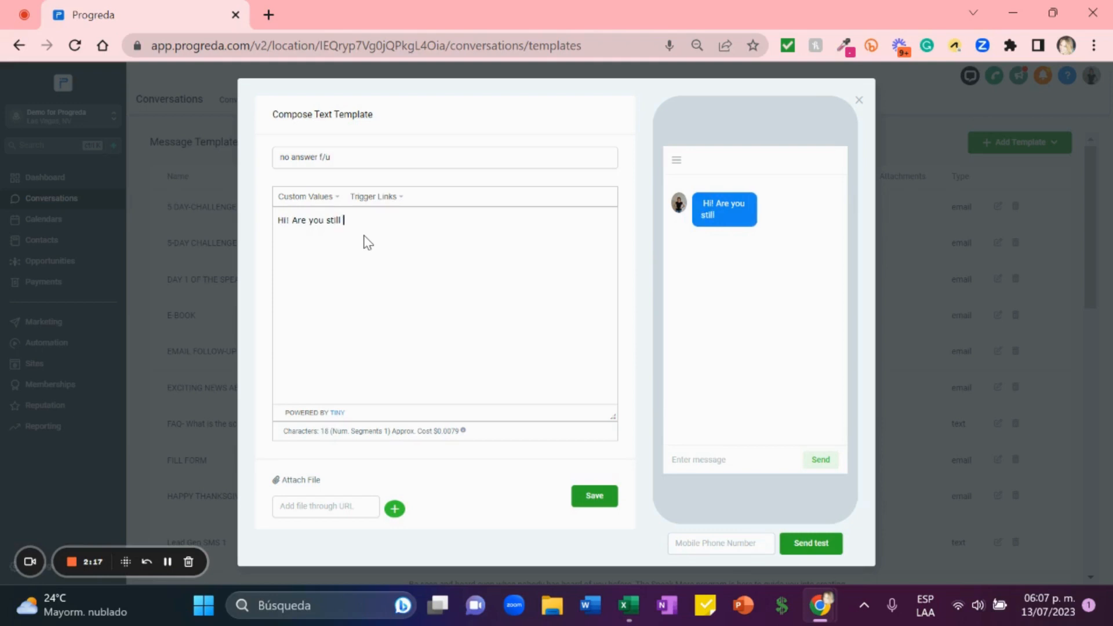
pyautogui.write('interested on o')
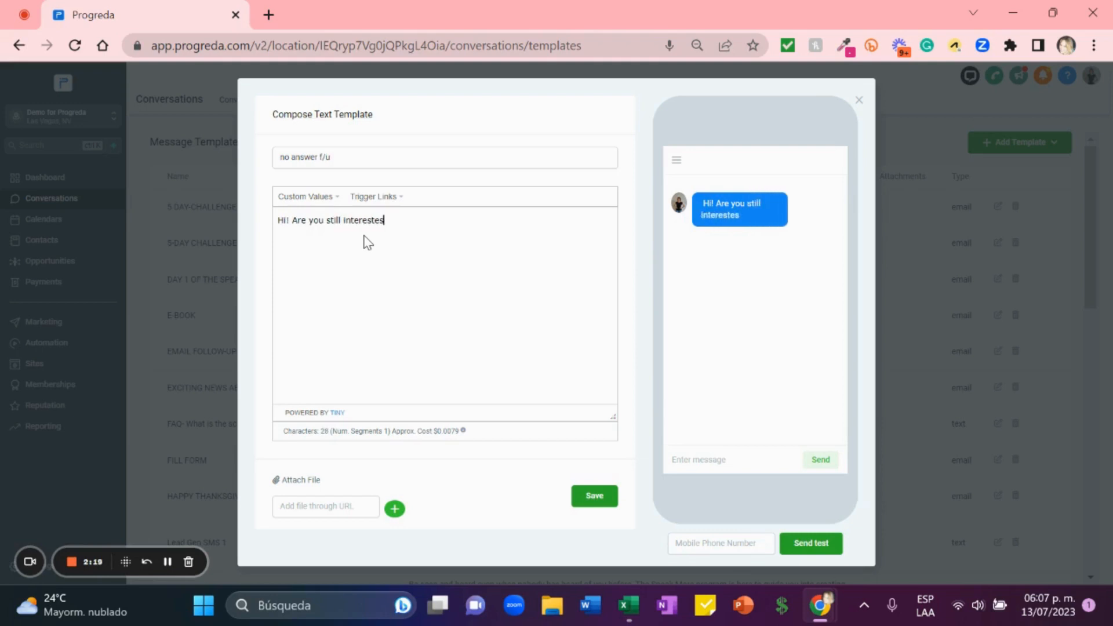
pyautogui.write('ur Marketring')
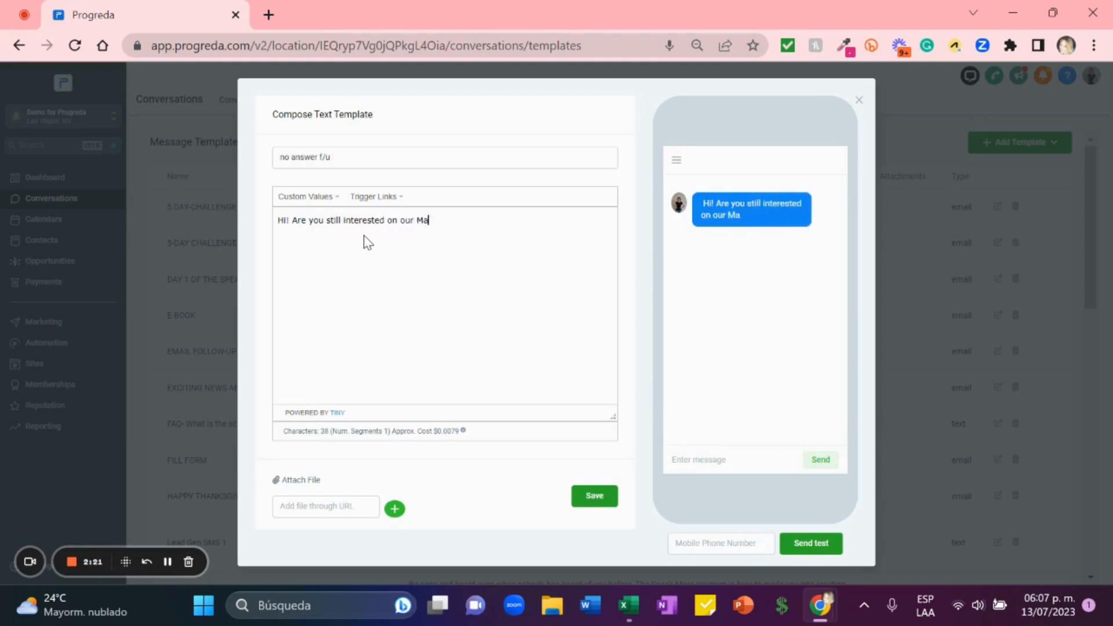
pyautogui.press('BackSpace')
pyautogui.press('BackSpace')
pyautogui.write('ing service?')
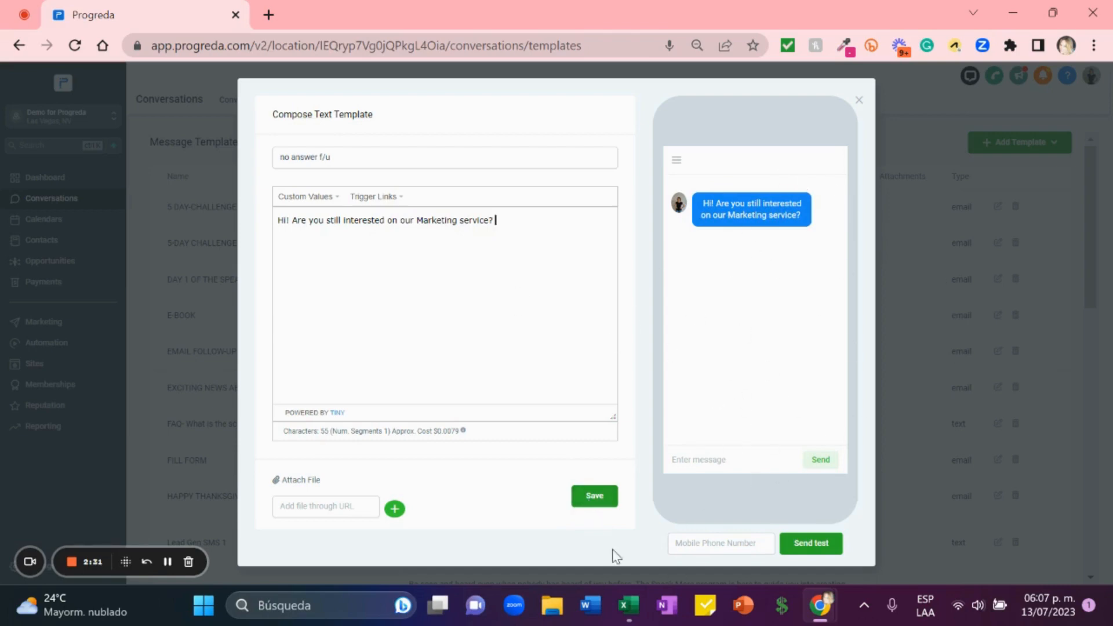
pyautogui.click(591, 503)
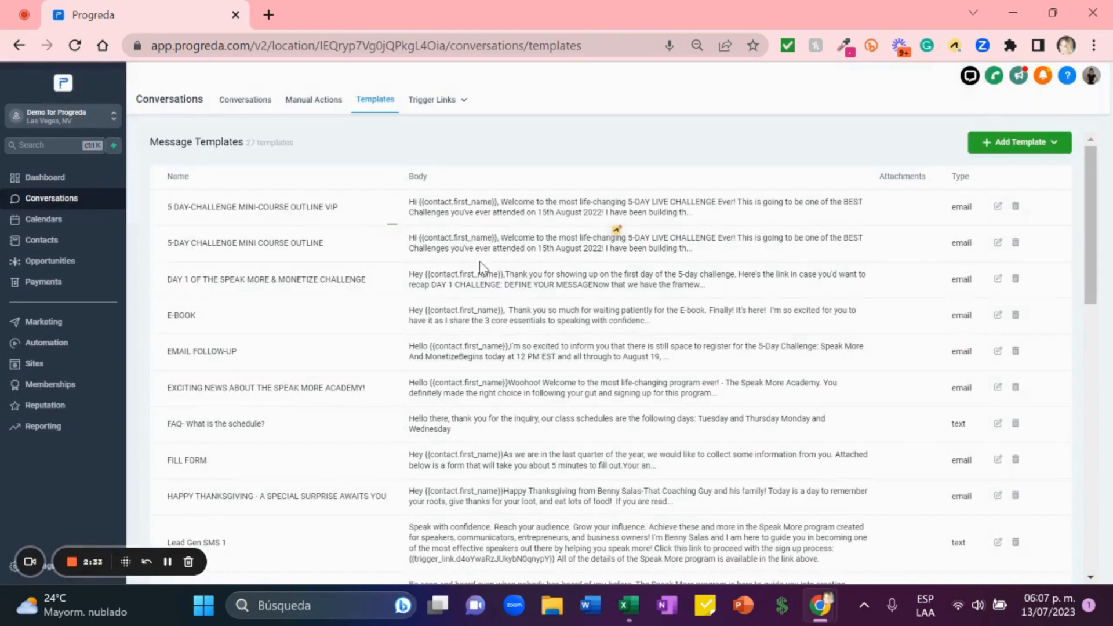
# - Start another text message template and name it "no answer f/u 2"
pyautogui.click(1013, 143)
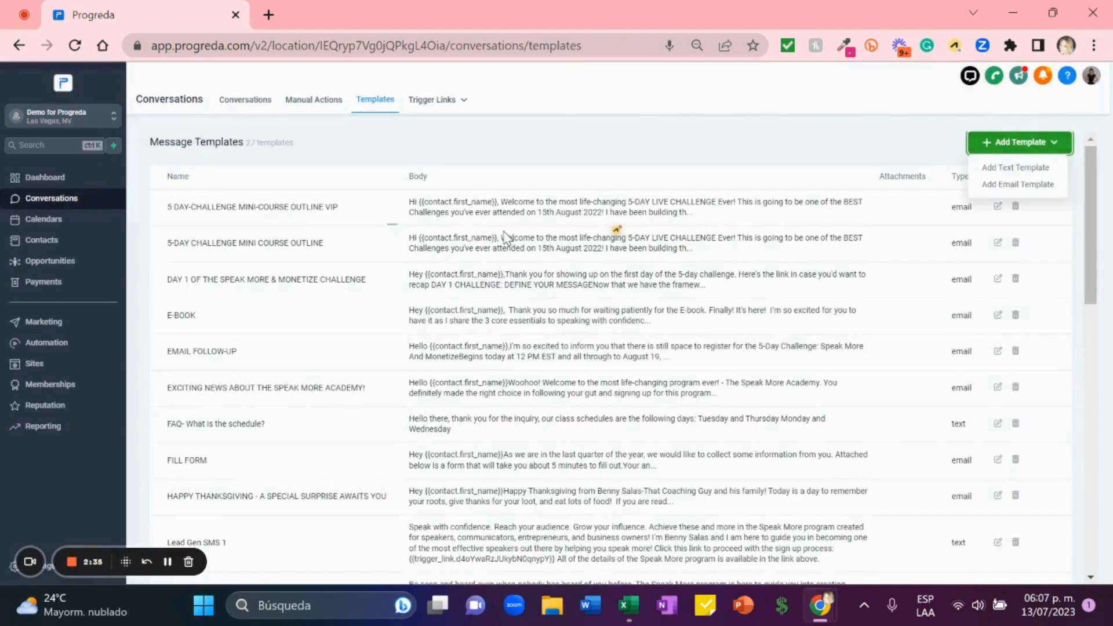
pyautogui.click(995, 169)
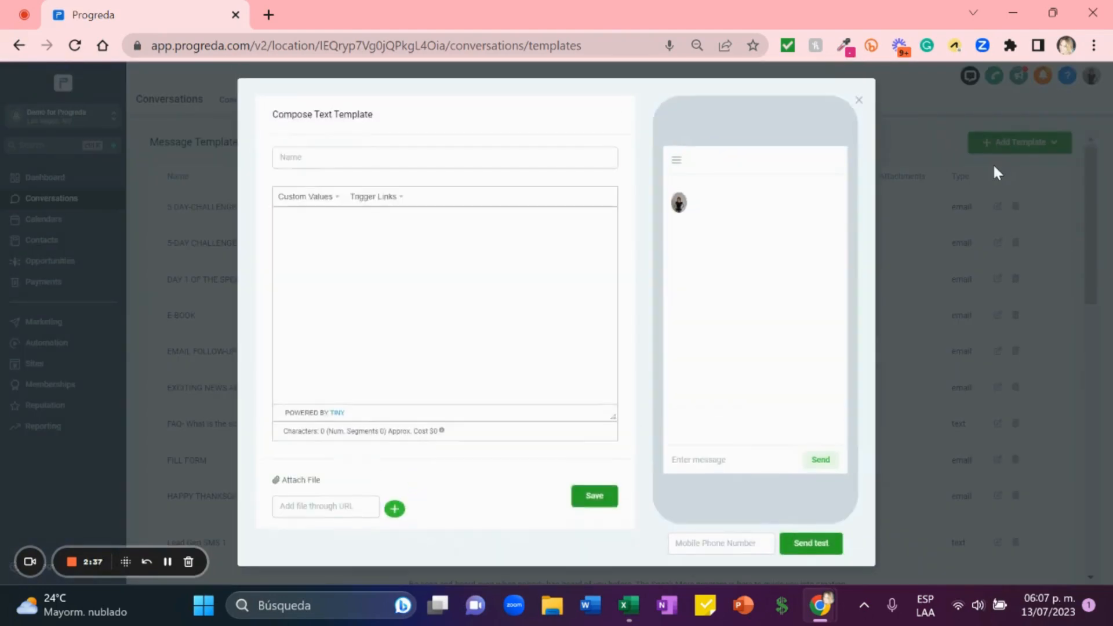
pyautogui.write('no an')
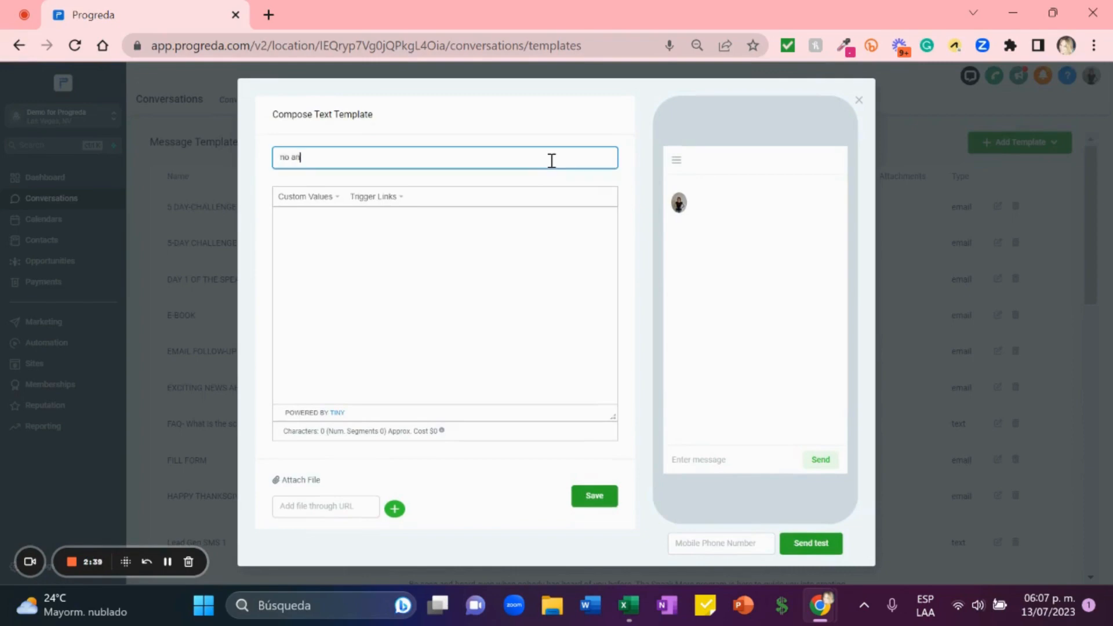
pyautogui.write('swer f/u 2')
# - Save the template with body "Hi! Haven't heard from you in a while, we have an amazinf offer for this month. Please this out! 50% off on ads."
pyautogui.click(437, 236)
pyautogui.write('Hi! Hav')
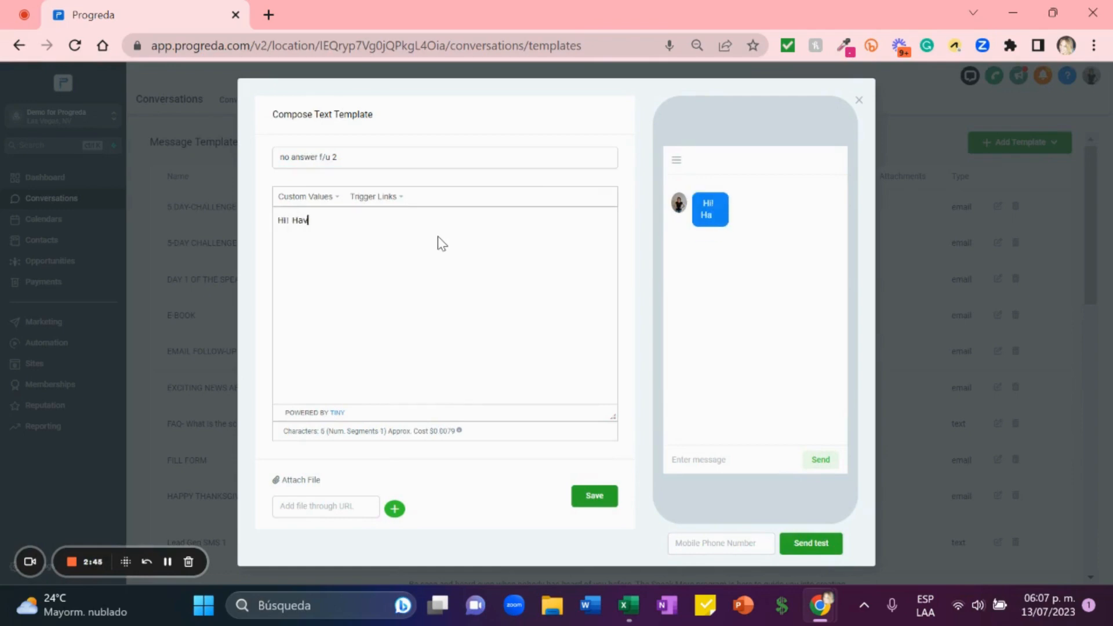
pyautogui.write("en't heard ")
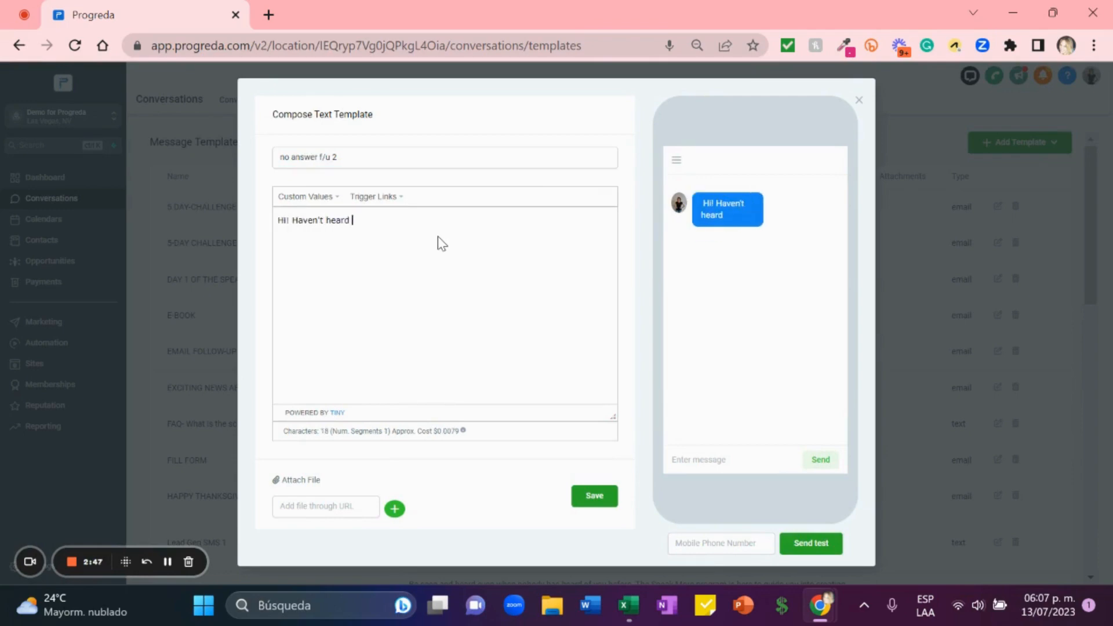
pyautogui.write('from you in a w')
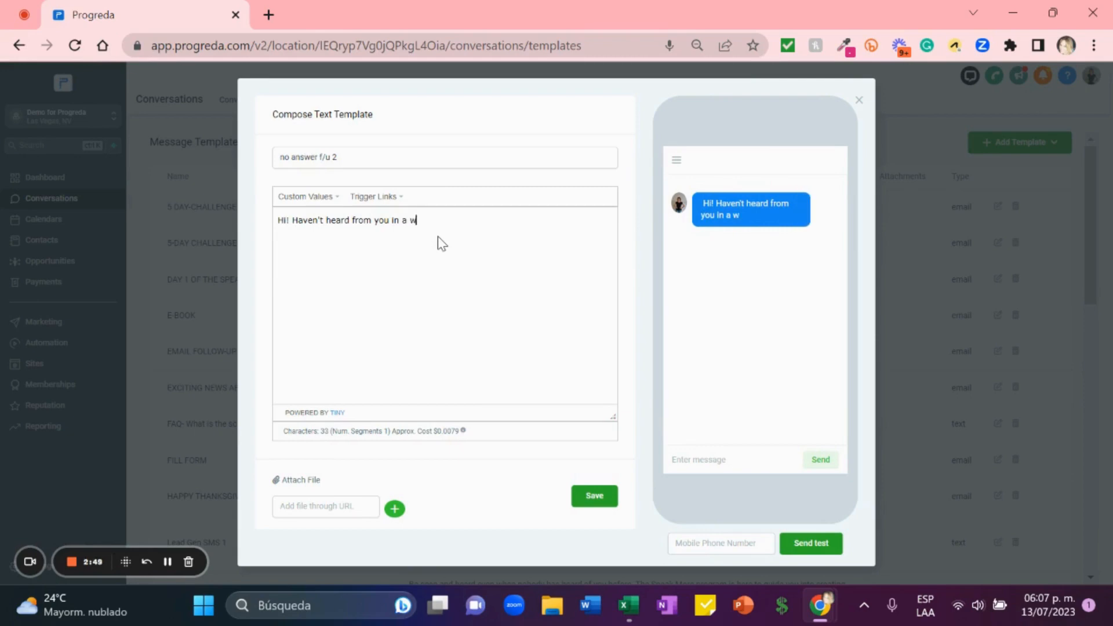
pyautogui.write('hile. we have a ')
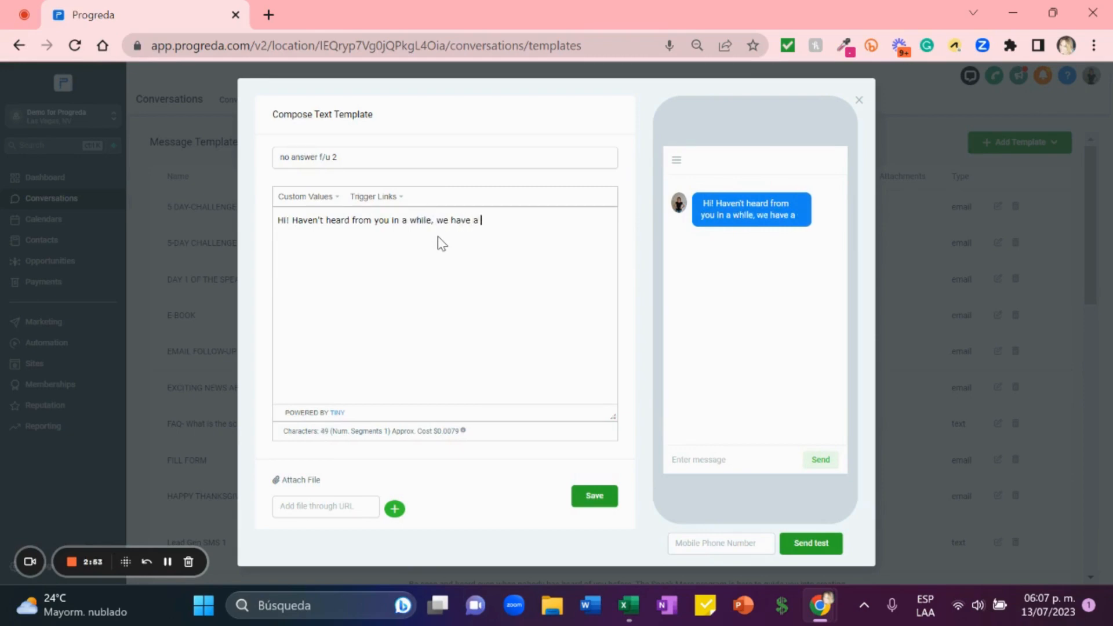
pyautogui.write('n amazinf offer ')
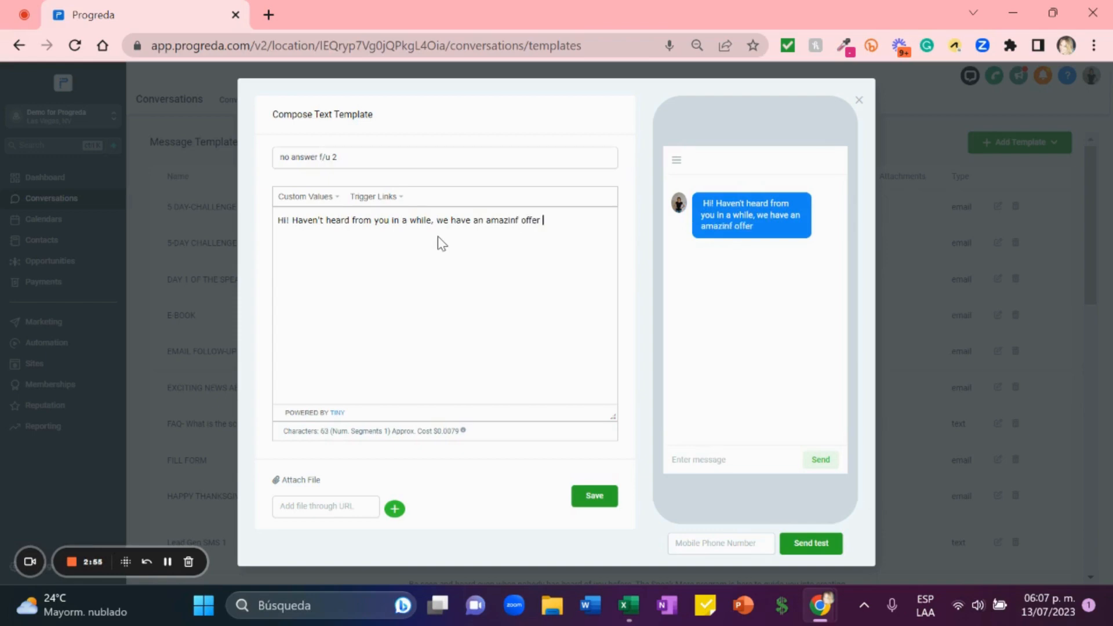
pyautogui.write('for this month. Please ')
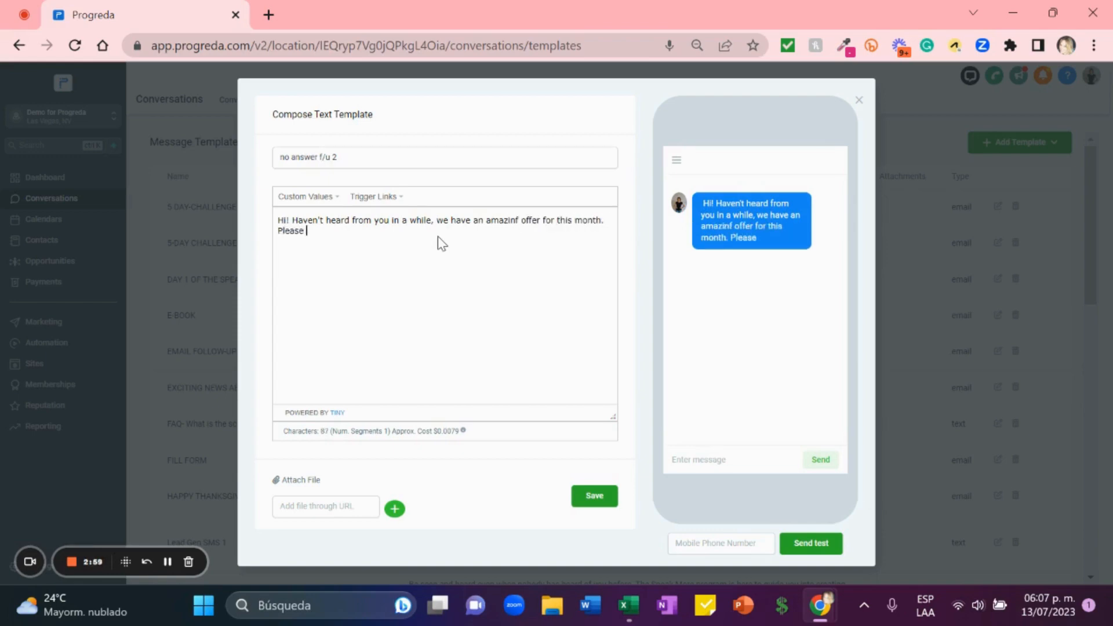
pyautogui.write('this out! 50% off o')
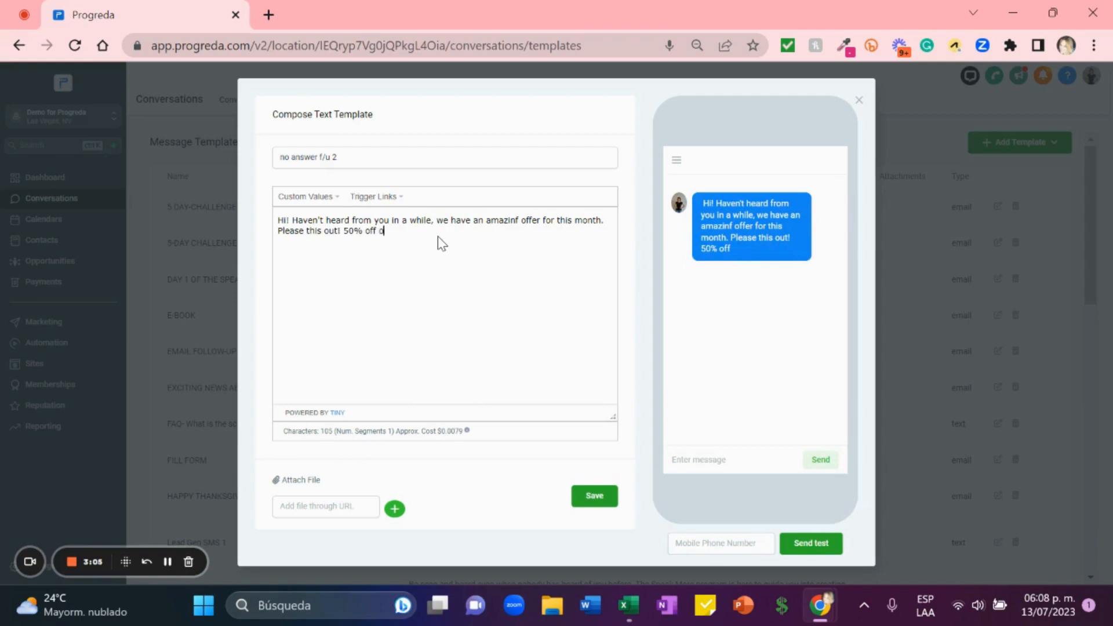
pyautogui.write('n ads.')
pyautogui.click(593, 497)
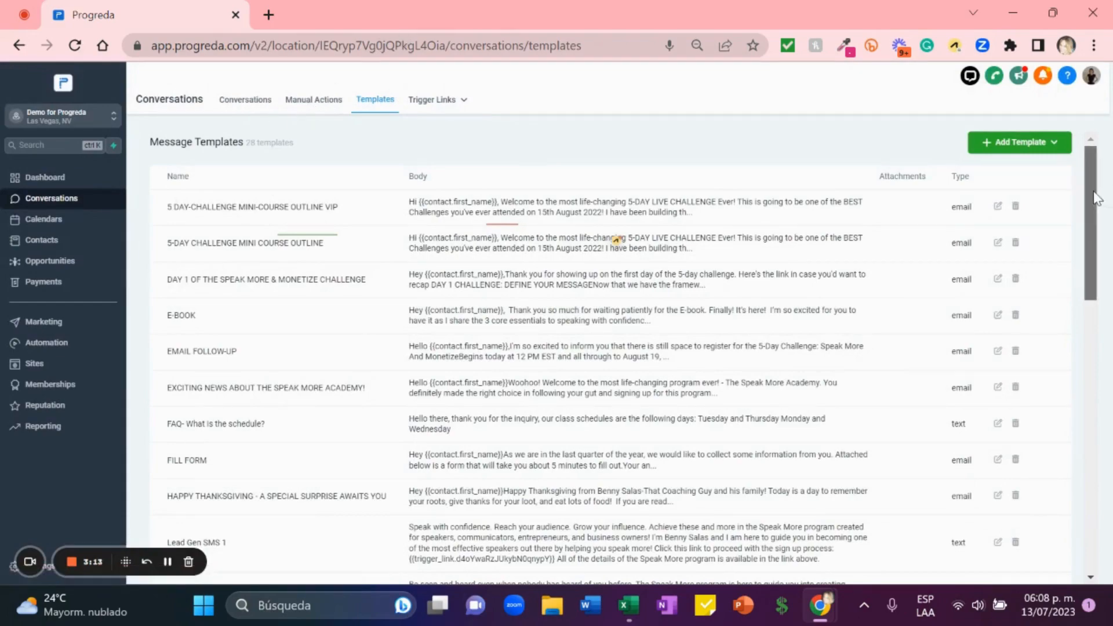
# - Review the two "no answer" follow-up templates at the end of the message templates list
pyautogui.moveTo(1096, 197); pyautogui.dragTo(1110, 502)
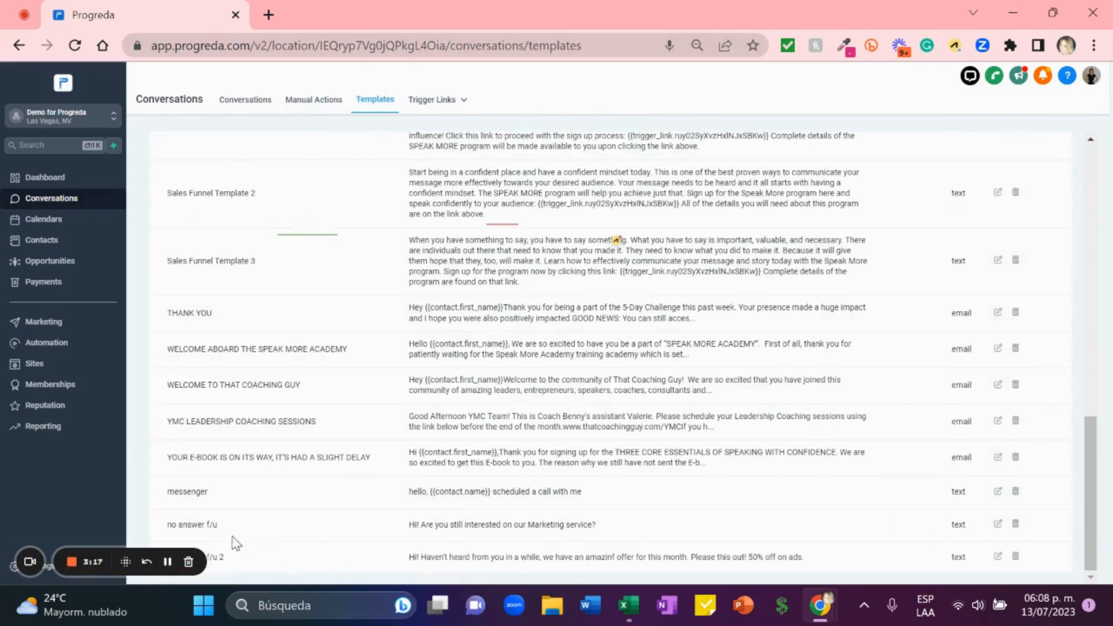
pyautogui.moveTo(177, 525); pyautogui.dragTo(452, 542)
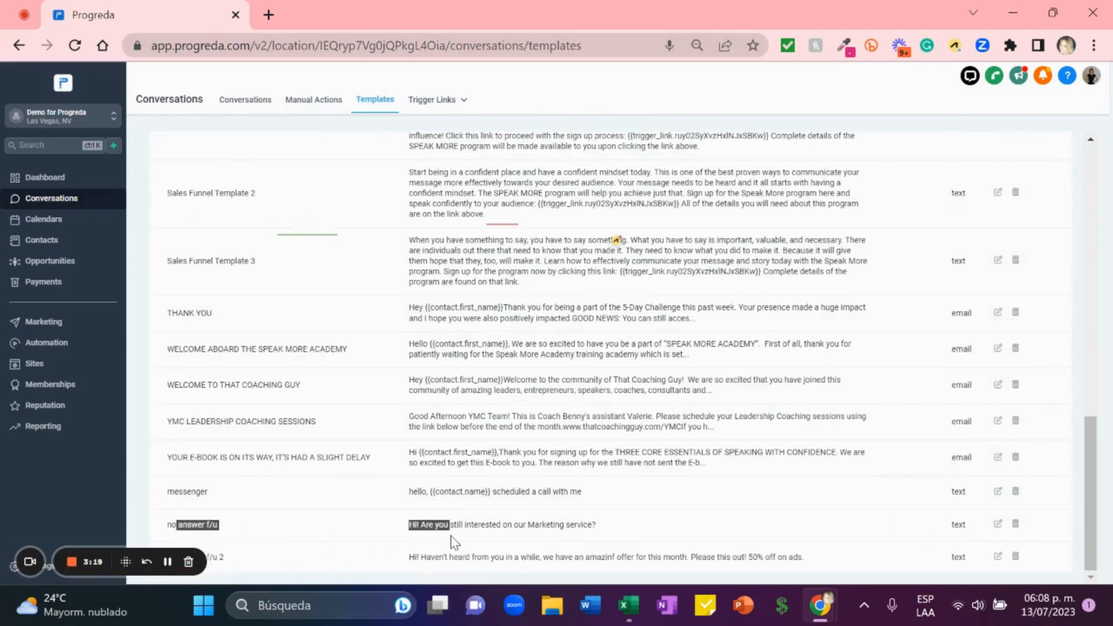
pyautogui.doubleClick(219, 556)
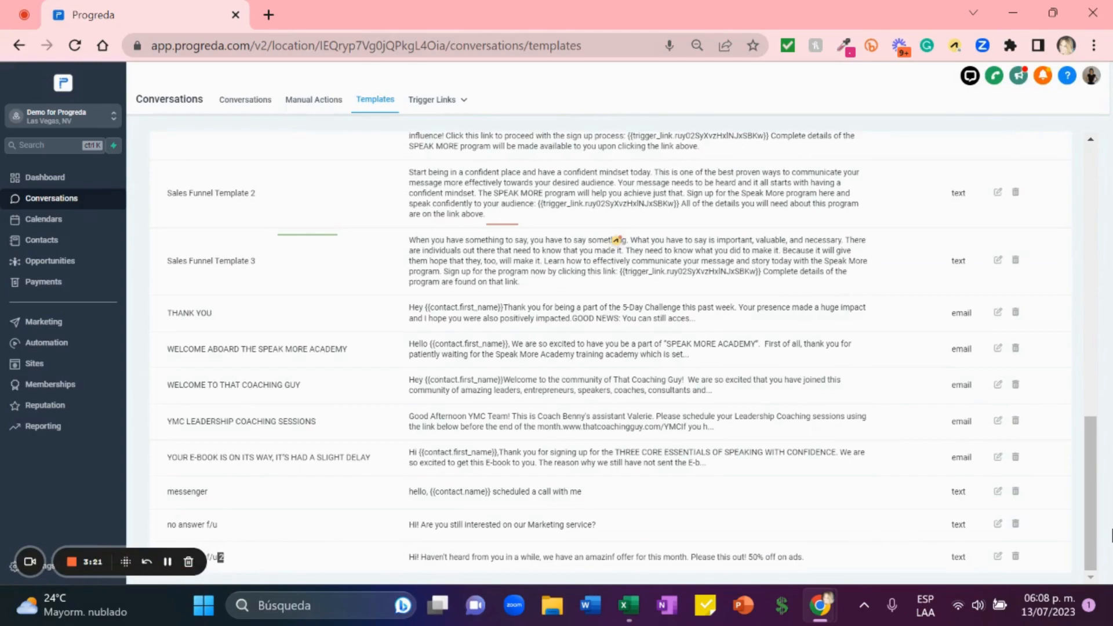
pyautogui.moveTo(1094, 526); pyautogui.dragTo(1109, 562)
pyautogui.moveTo(1095, 554)
pyautogui.mouseDown()
pyautogui.moveTo(1086, 385)
pyautogui.moveTo(1093, 575)
pyautogui.mouseUp()
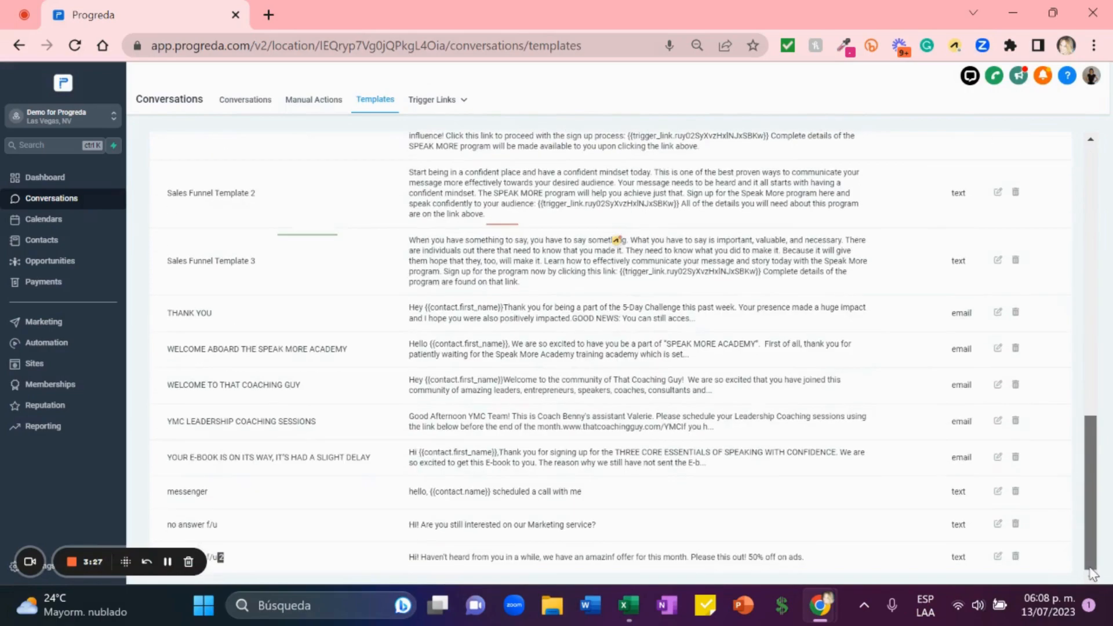
# - Return to the conversations list and open the SMS composer for the first unread conversation
pyautogui.click(375, 101)
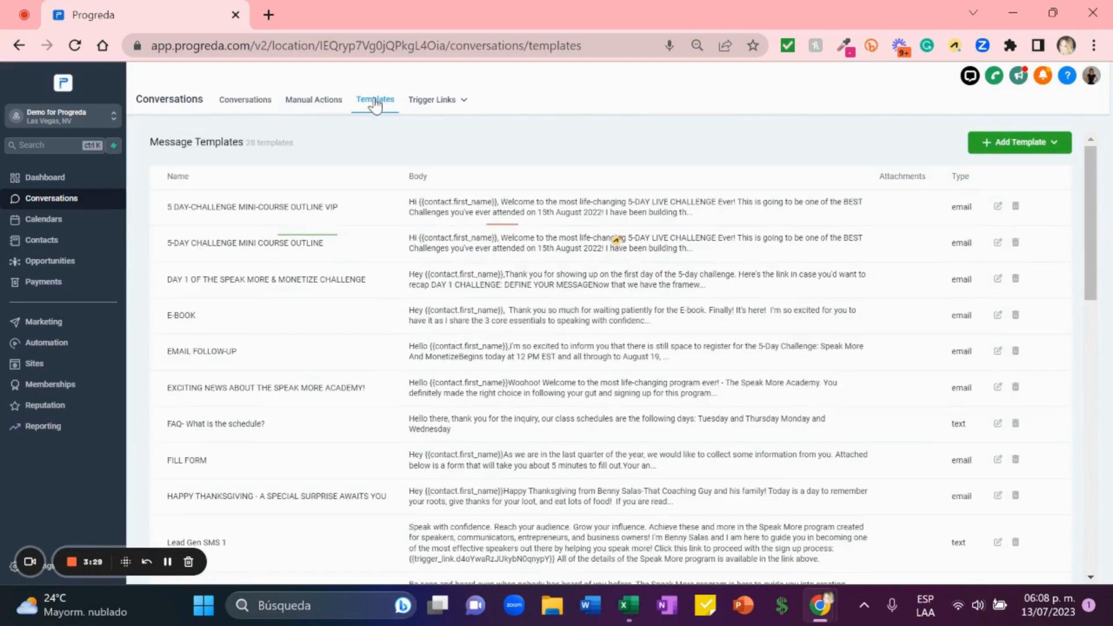
pyautogui.click(246, 102)
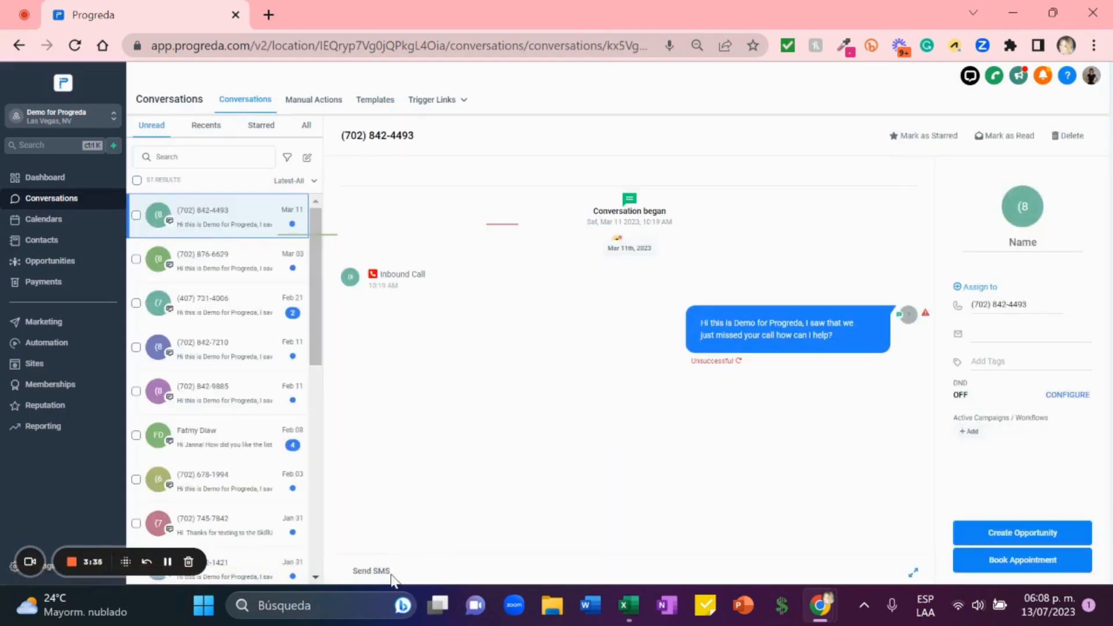
pyautogui.click(371, 573)
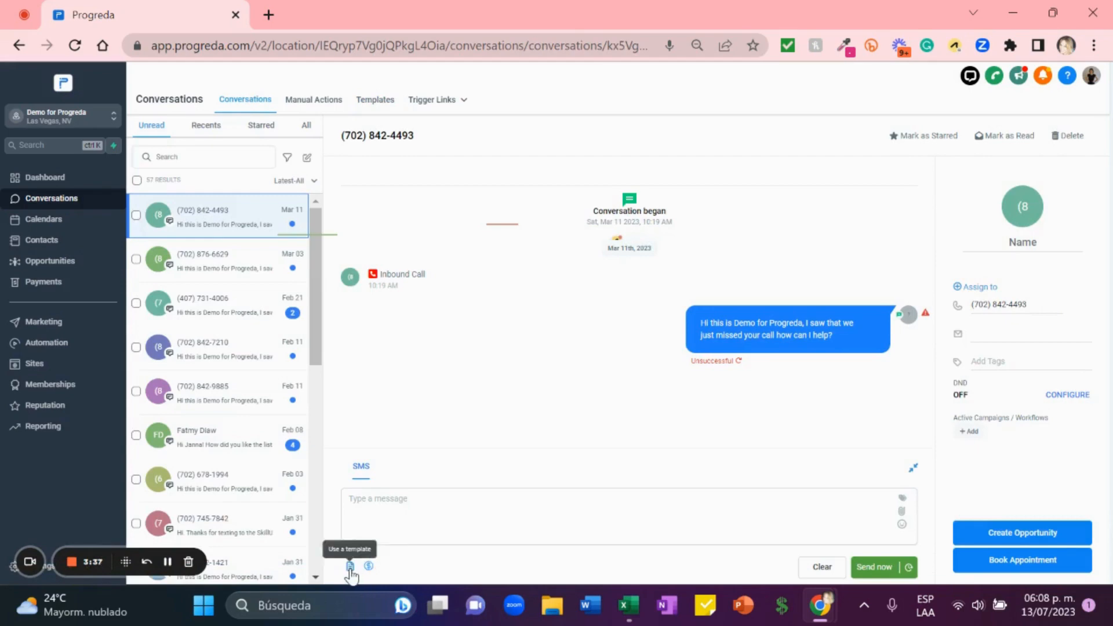
# - Fill the SMS with the "no answer f/u" template and send it immediately
pyautogui.click(369, 567)
pyautogui.click(722, 150)
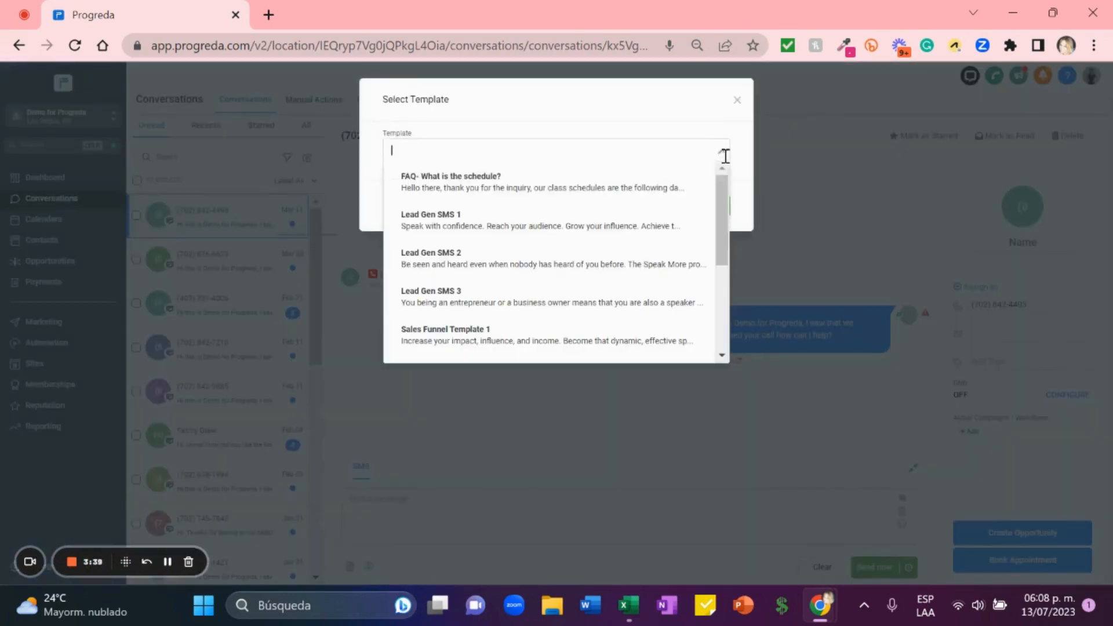
pyautogui.write('no')
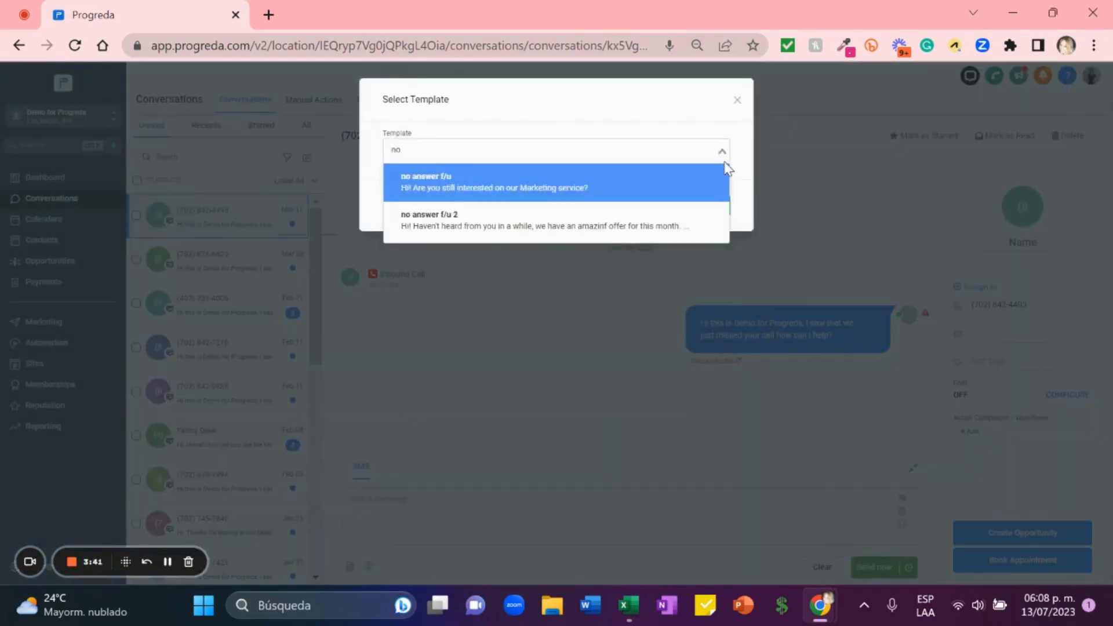
pyautogui.click(457, 195)
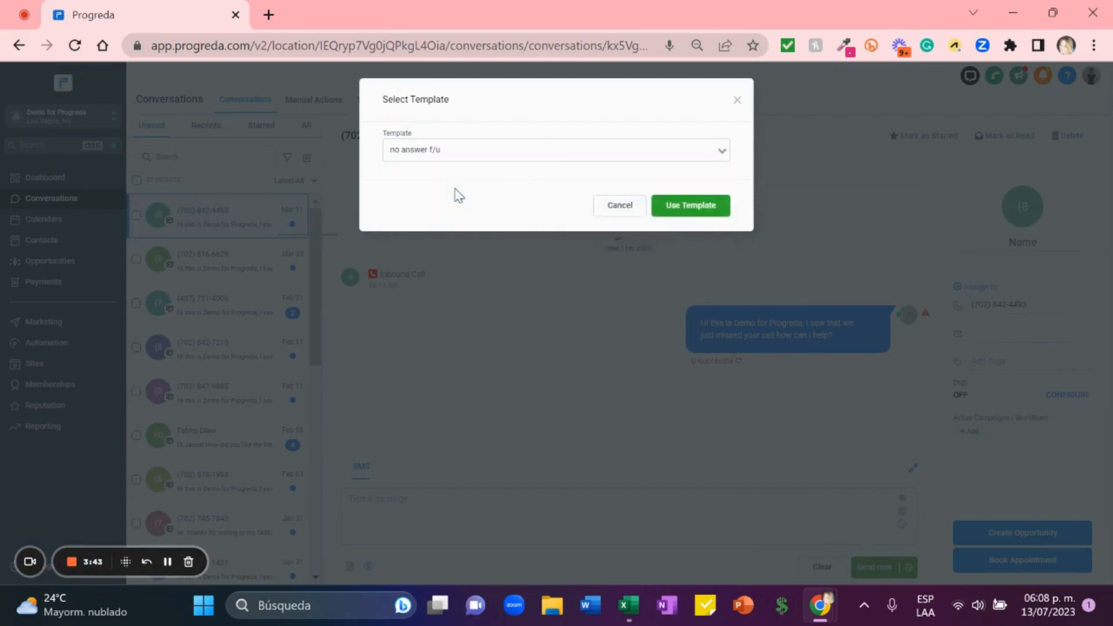
pyautogui.click(677, 207)
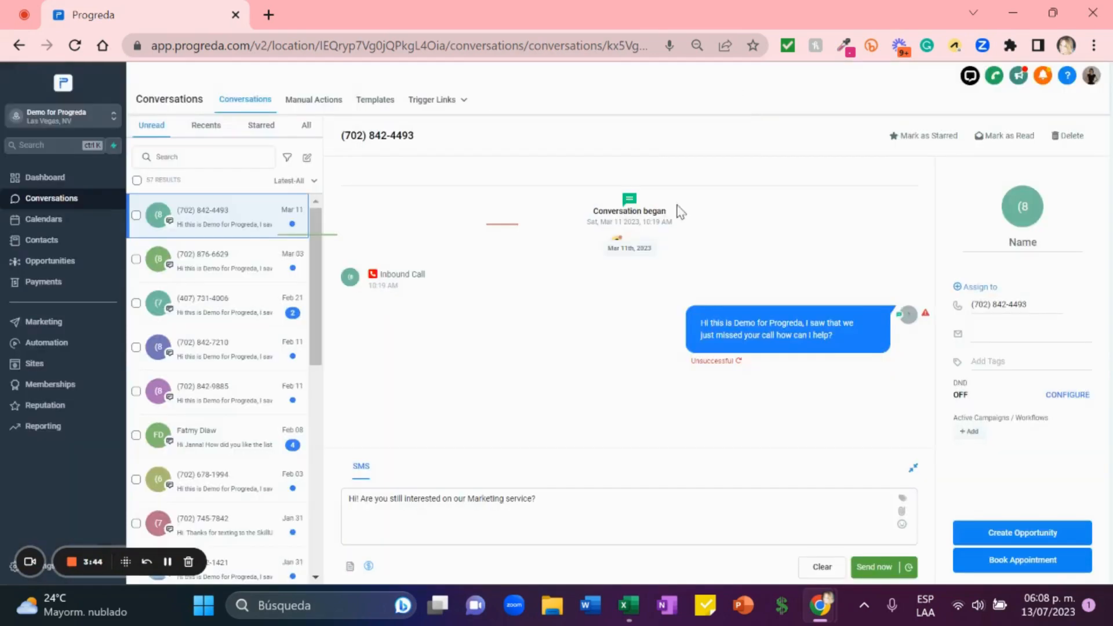
pyautogui.click(862, 568)
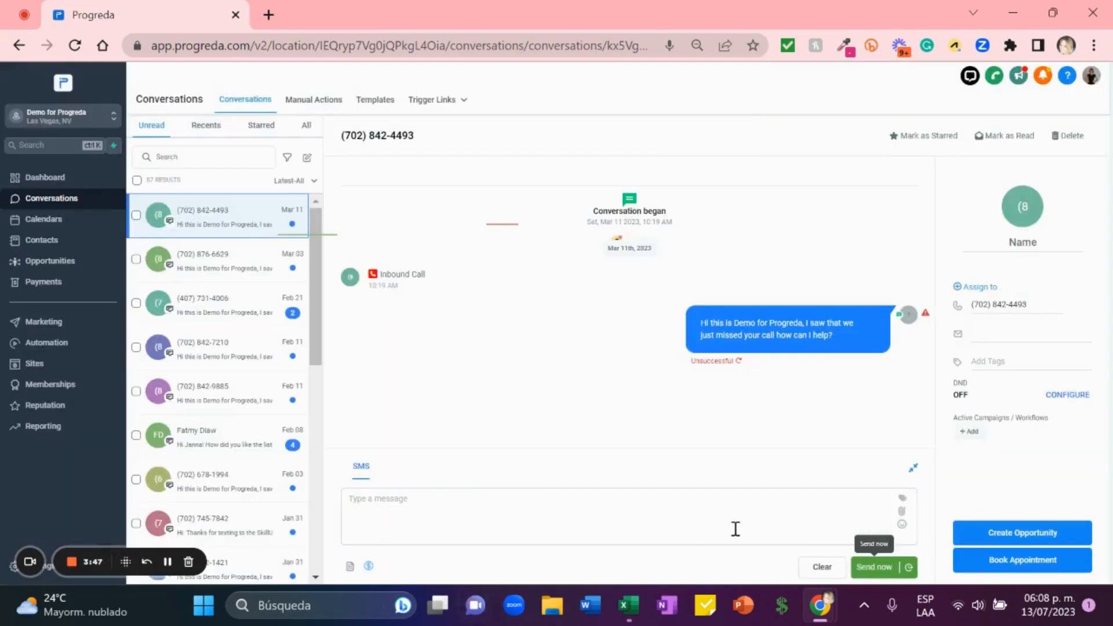